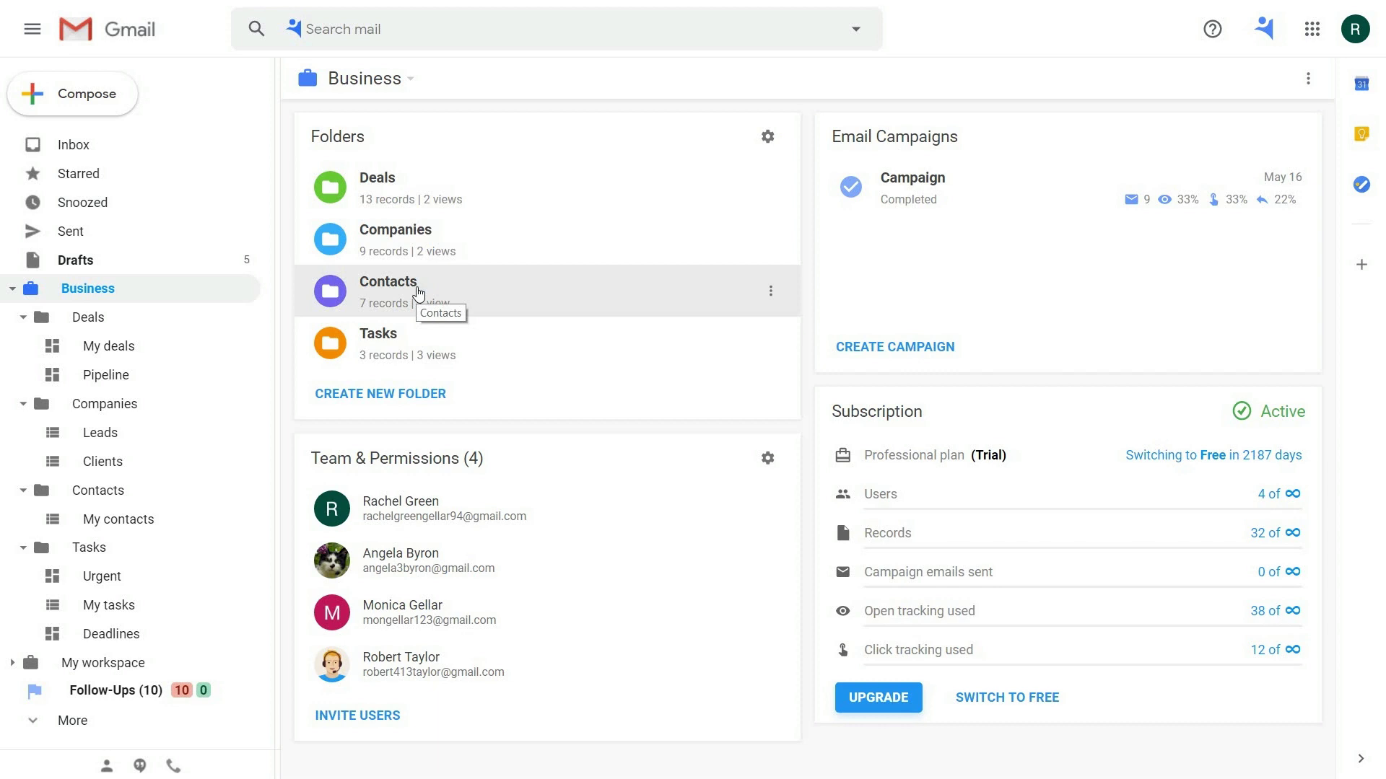
- Add a multiple-email, auto-linking Email field in Companies folder settings and save
{"action": "left_click", "coordinate": [770, 238]}
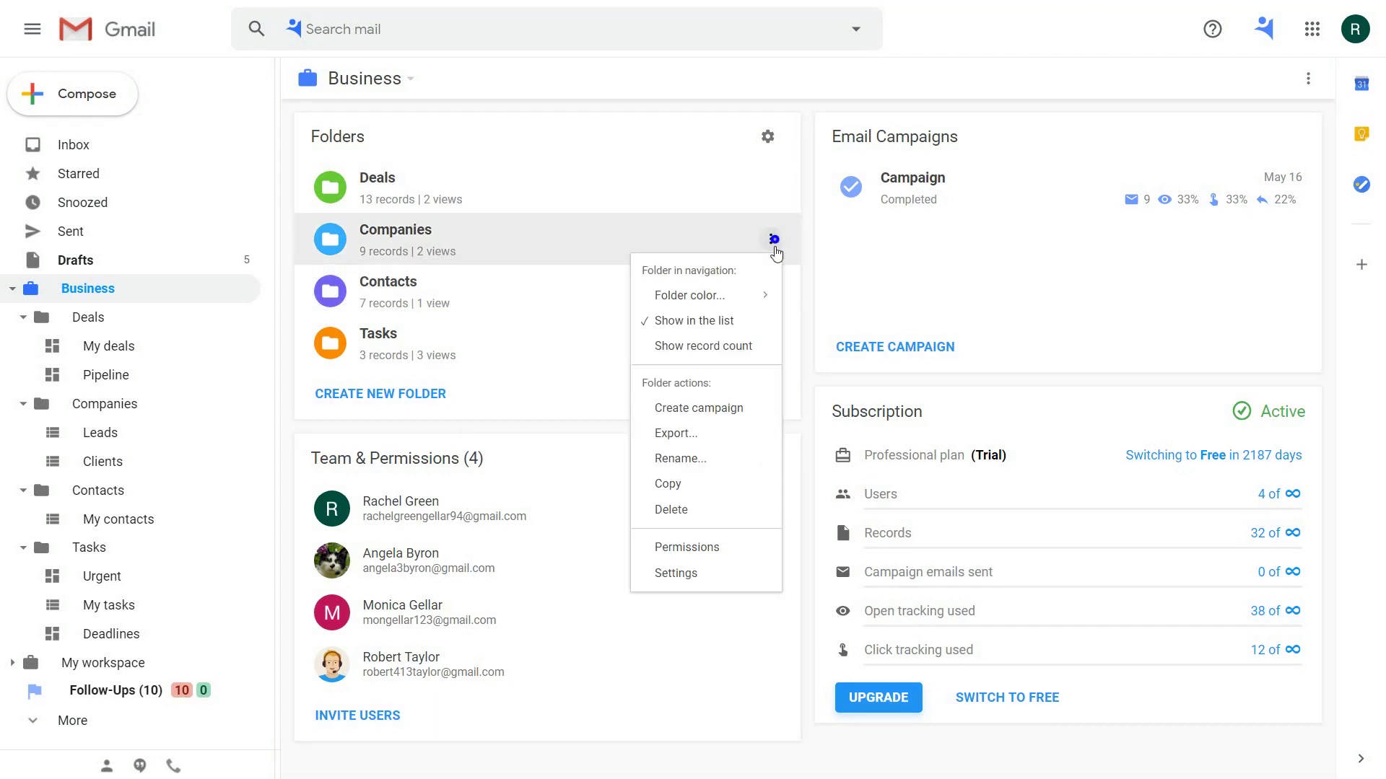
{"action": "left_click", "coordinate": [693, 581]}
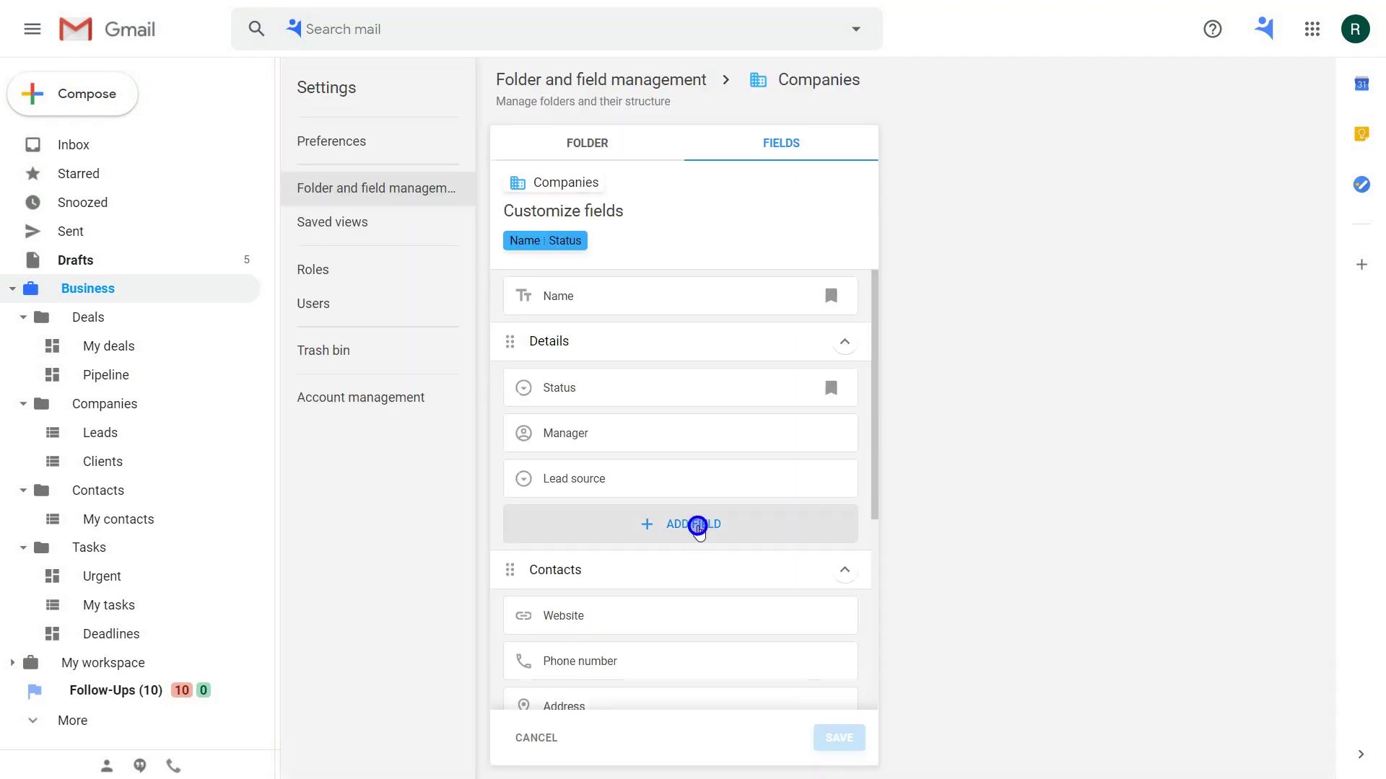
{"action": "left_click", "coordinate": [698, 526]}
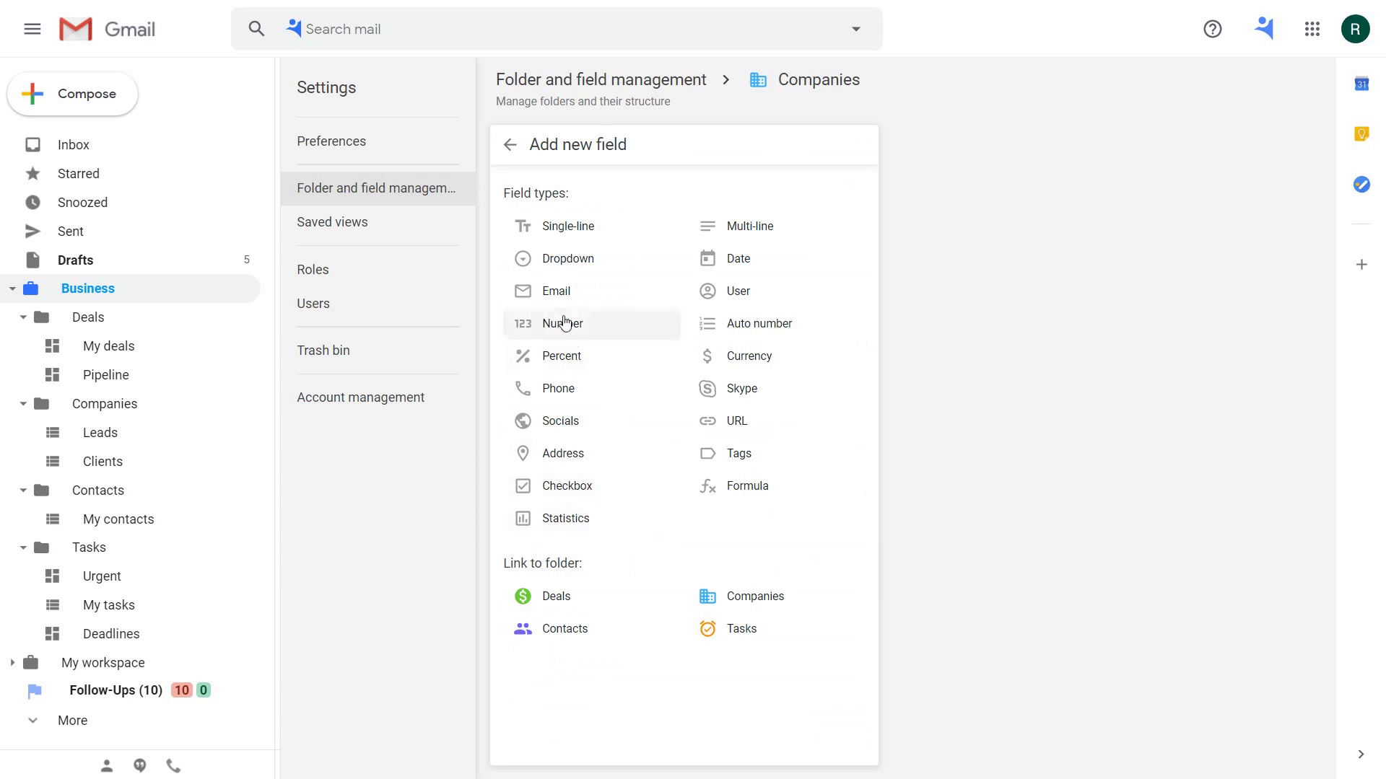
{"action": "left_click", "coordinate": [557, 292]}
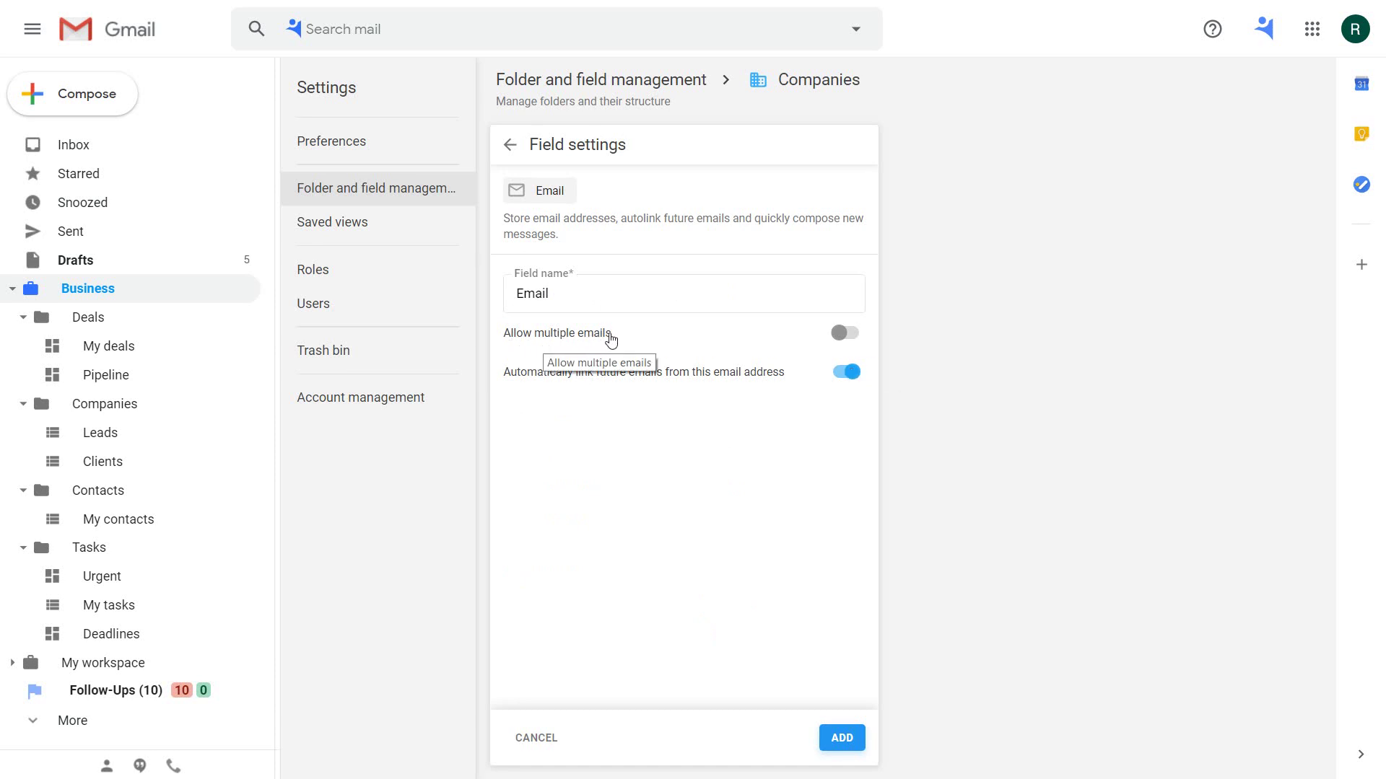
{"action": "left_click", "coordinate": [854, 335]}
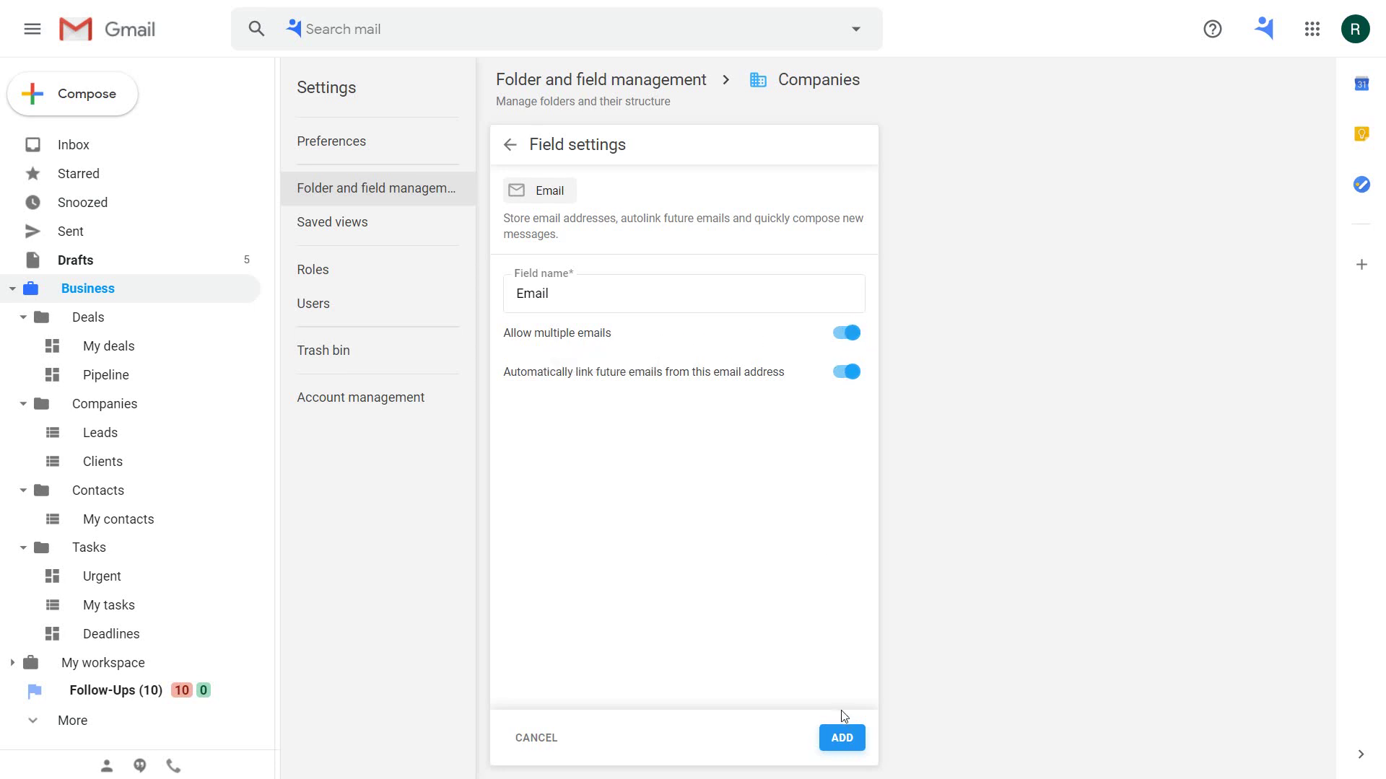
{"action": "left_click", "coordinate": [842, 733]}
{"action": "left_click", "coordinate": [842, 738]}
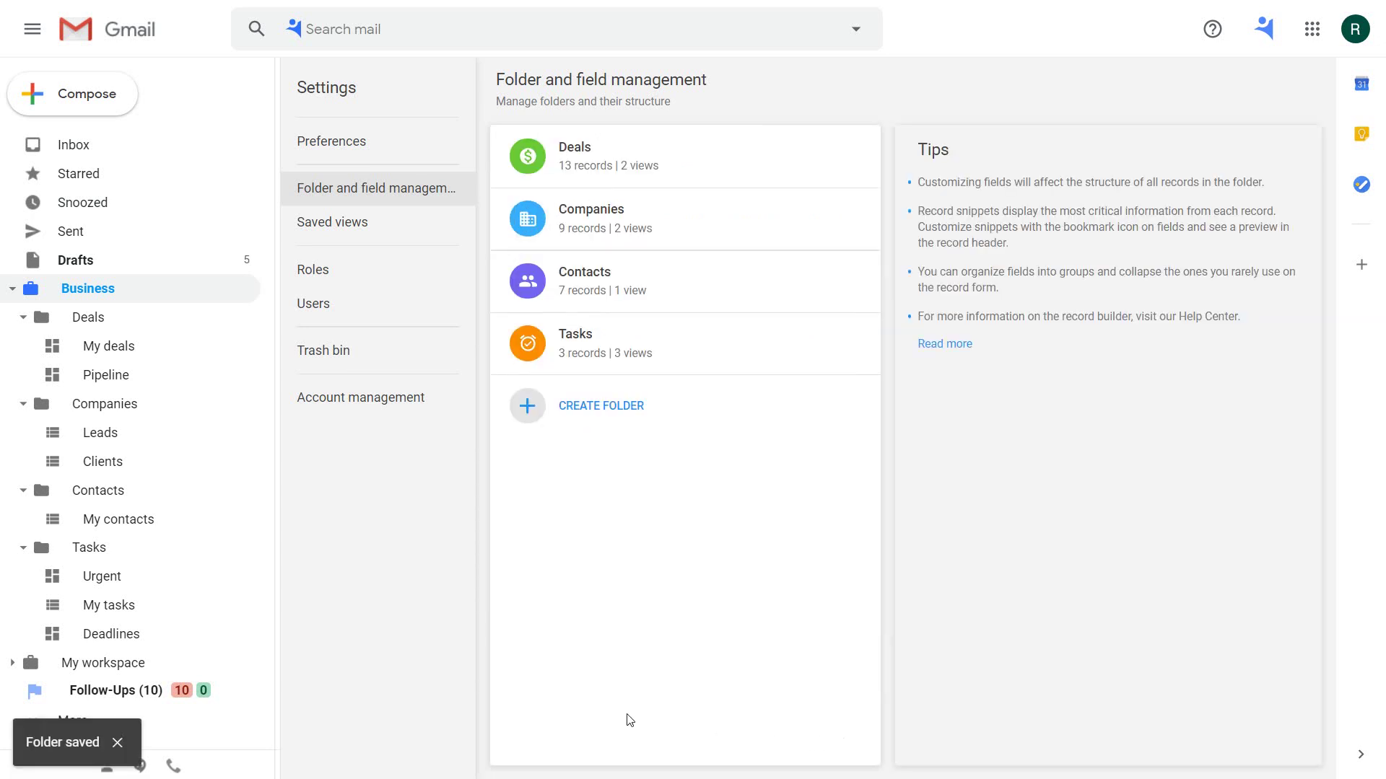
{"action": "left_click", "coordinate": [105, 404]}
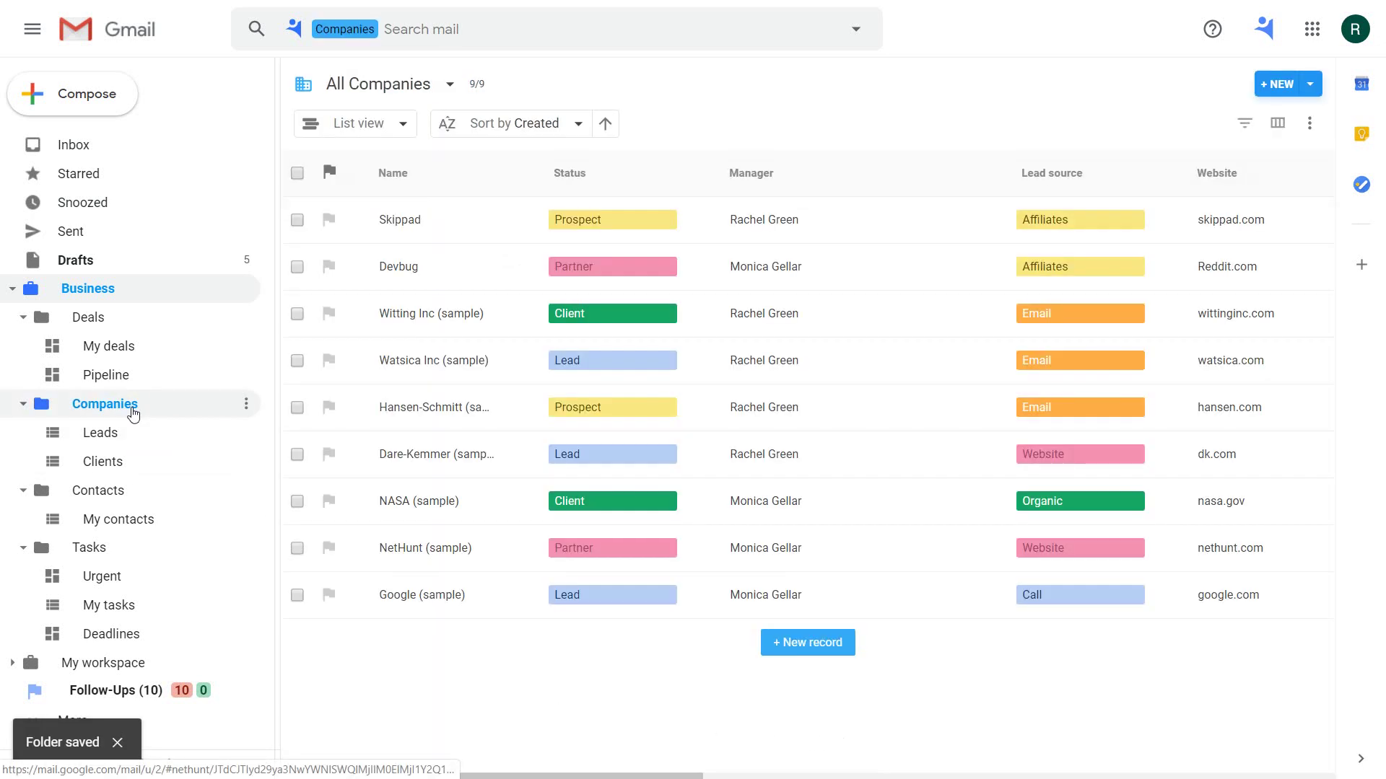
{"action": "left_click", "coordinate": [455, 463]}
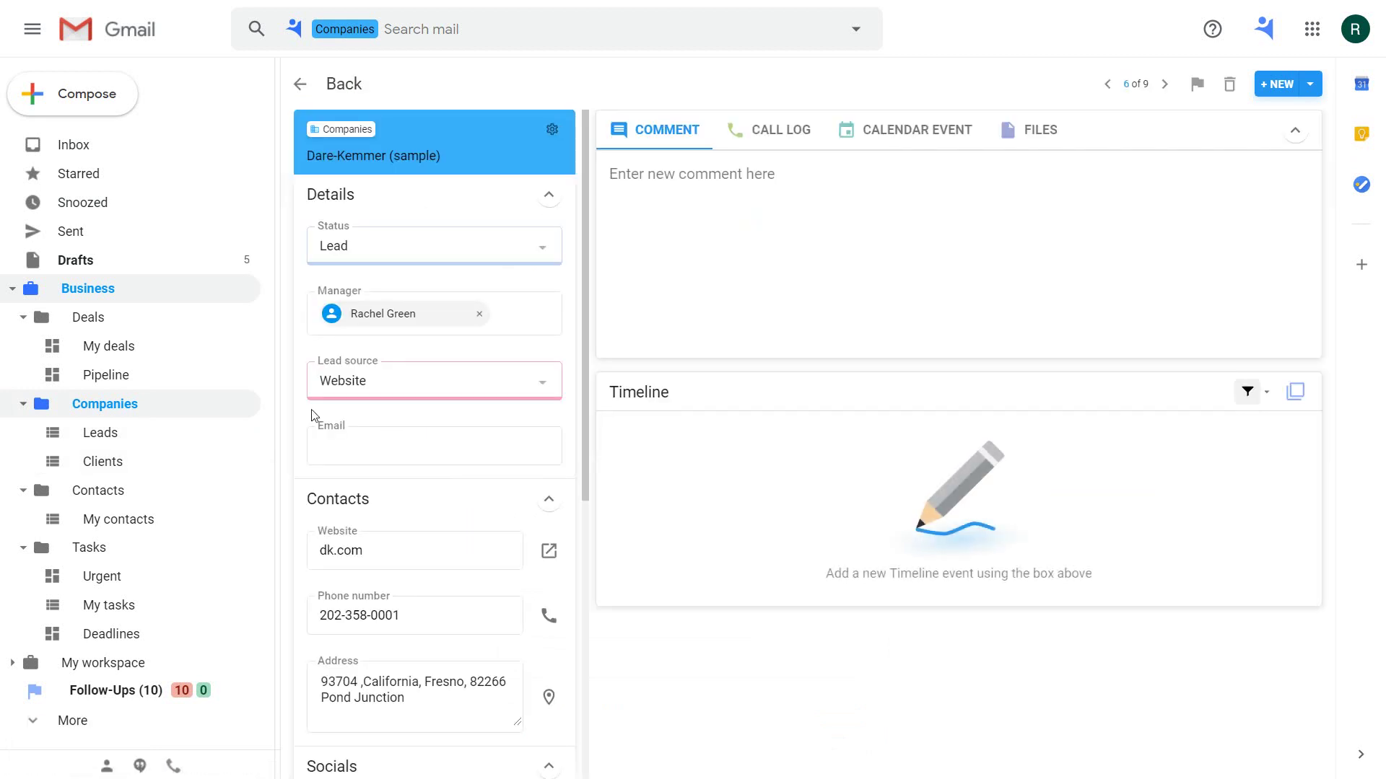
{"action": "left_click", "coordinate": [371, 452]}
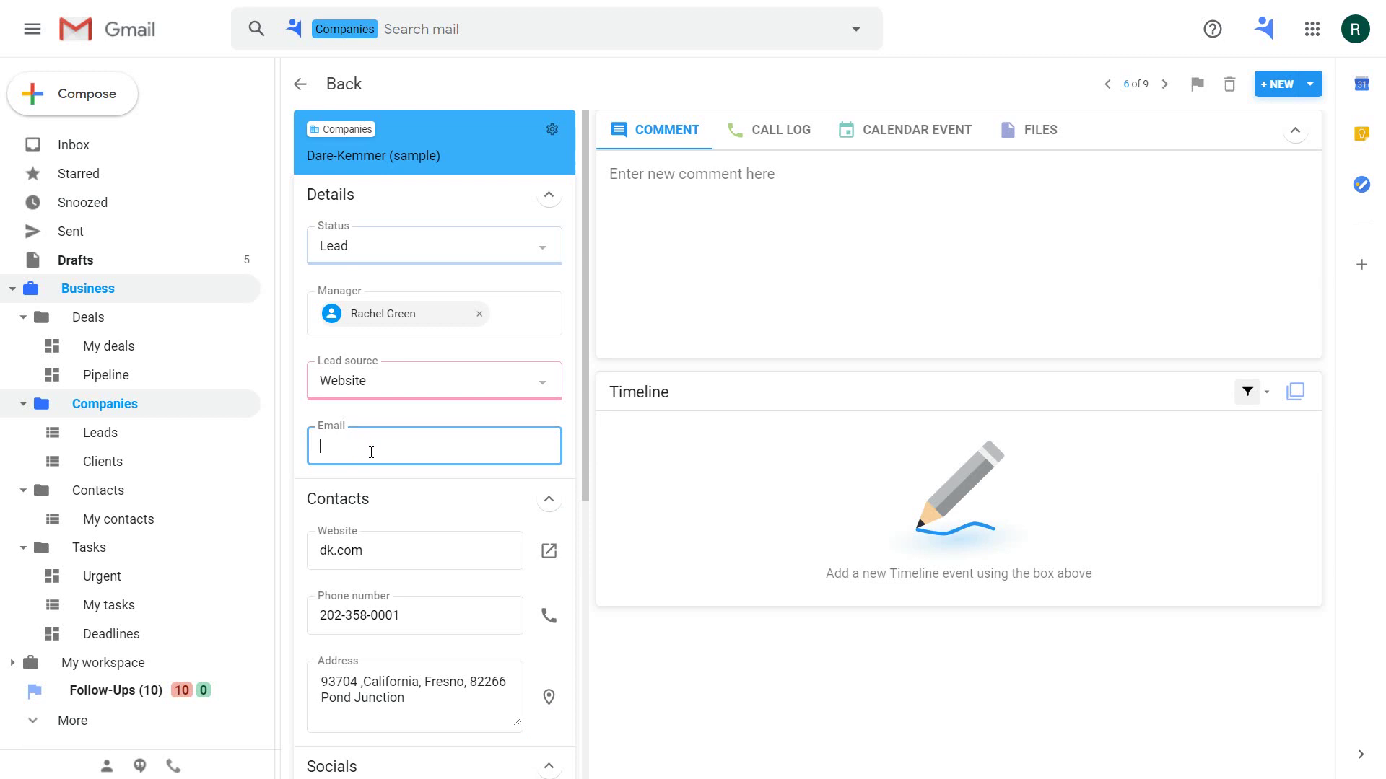
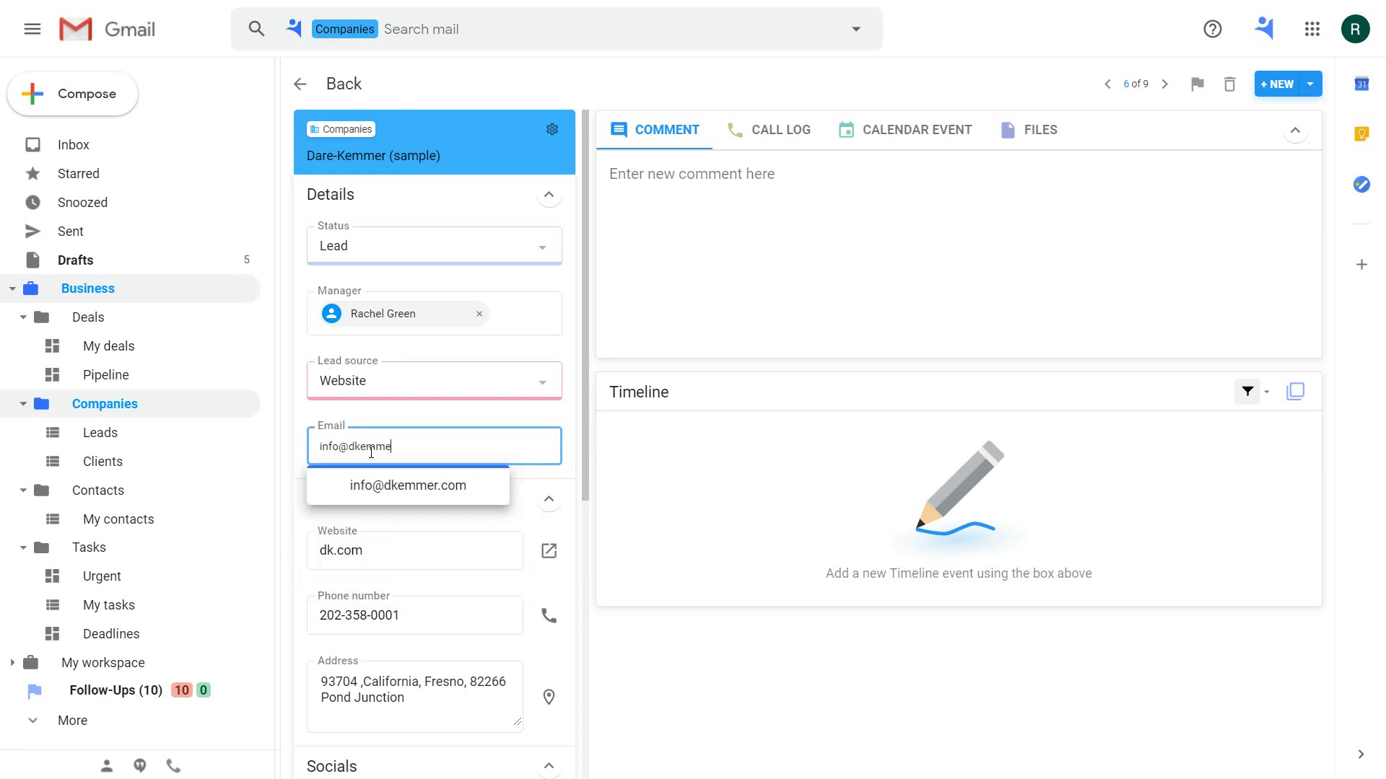
{"action": "left_click", "coordinate": [659, 437]}
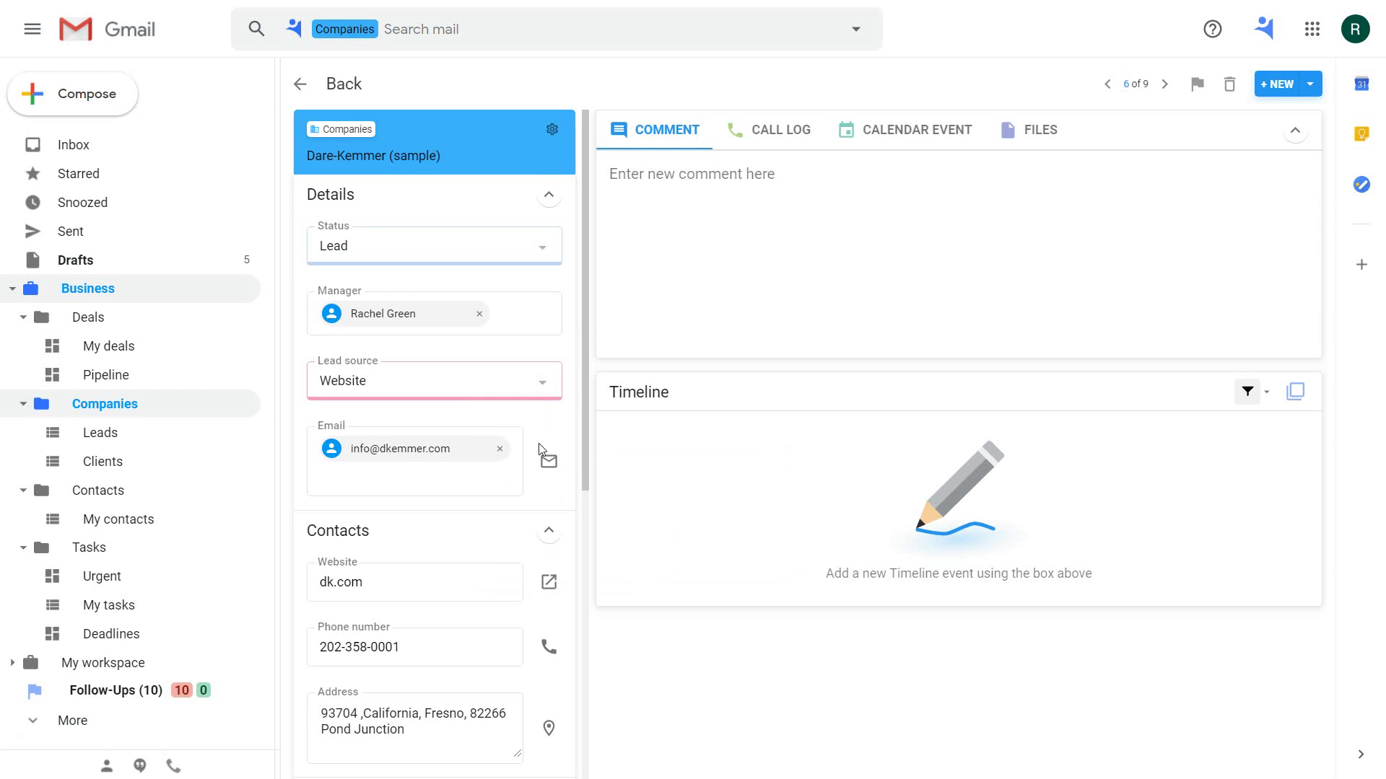
{"action": "left_click", "coordinate": [549, 464]}
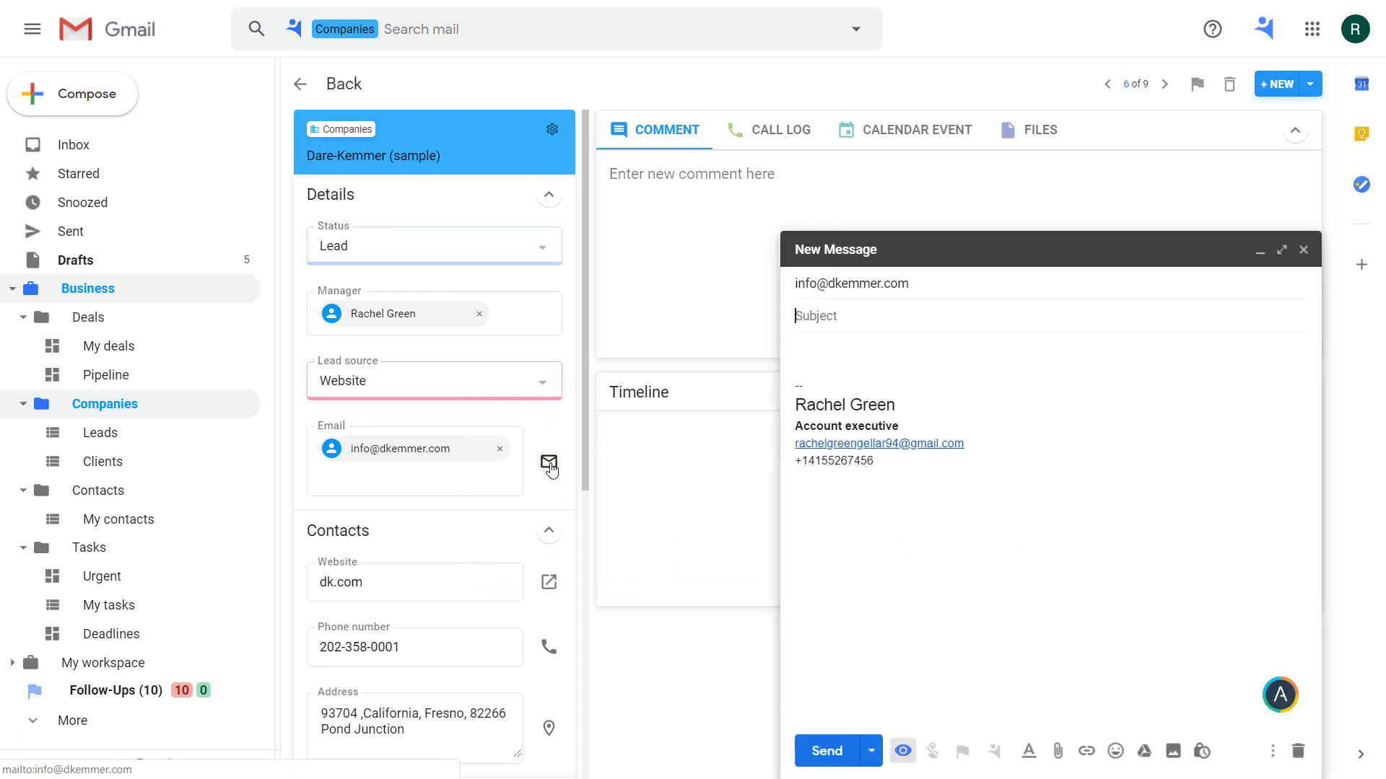
{"action": "type", "text": "Test"}
{"action": "key", "text": "Tab"}
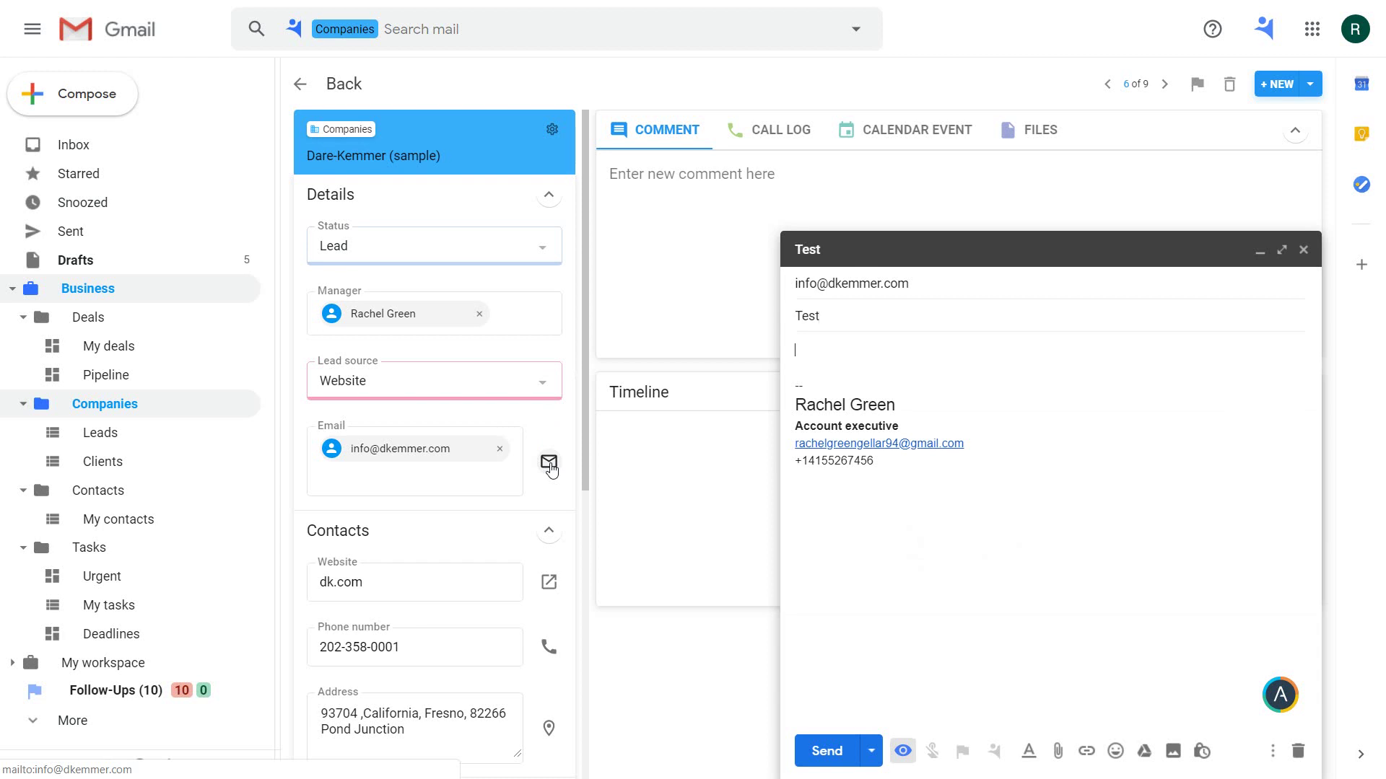
{"action": "type", "text": "Test"}
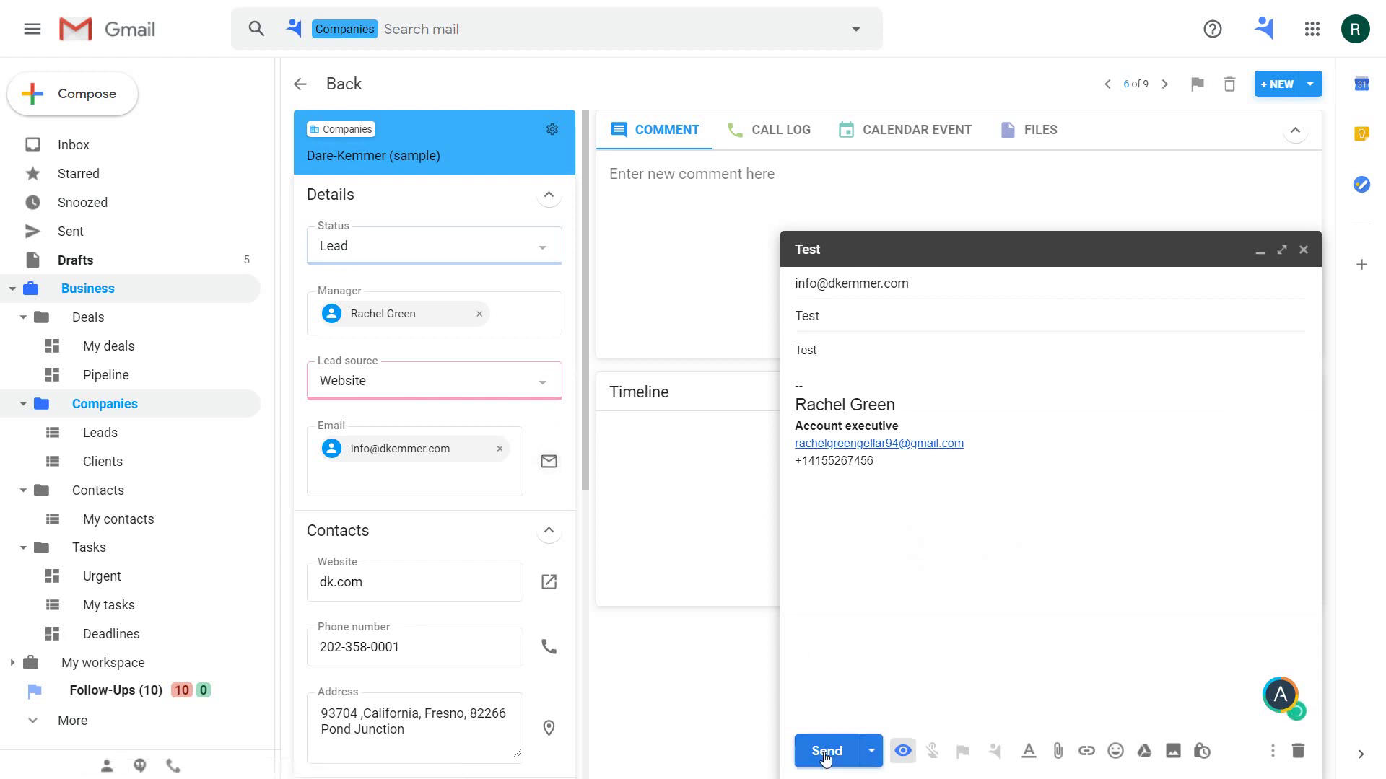
{"action": "left_click", "coordinate": [827, 750]}
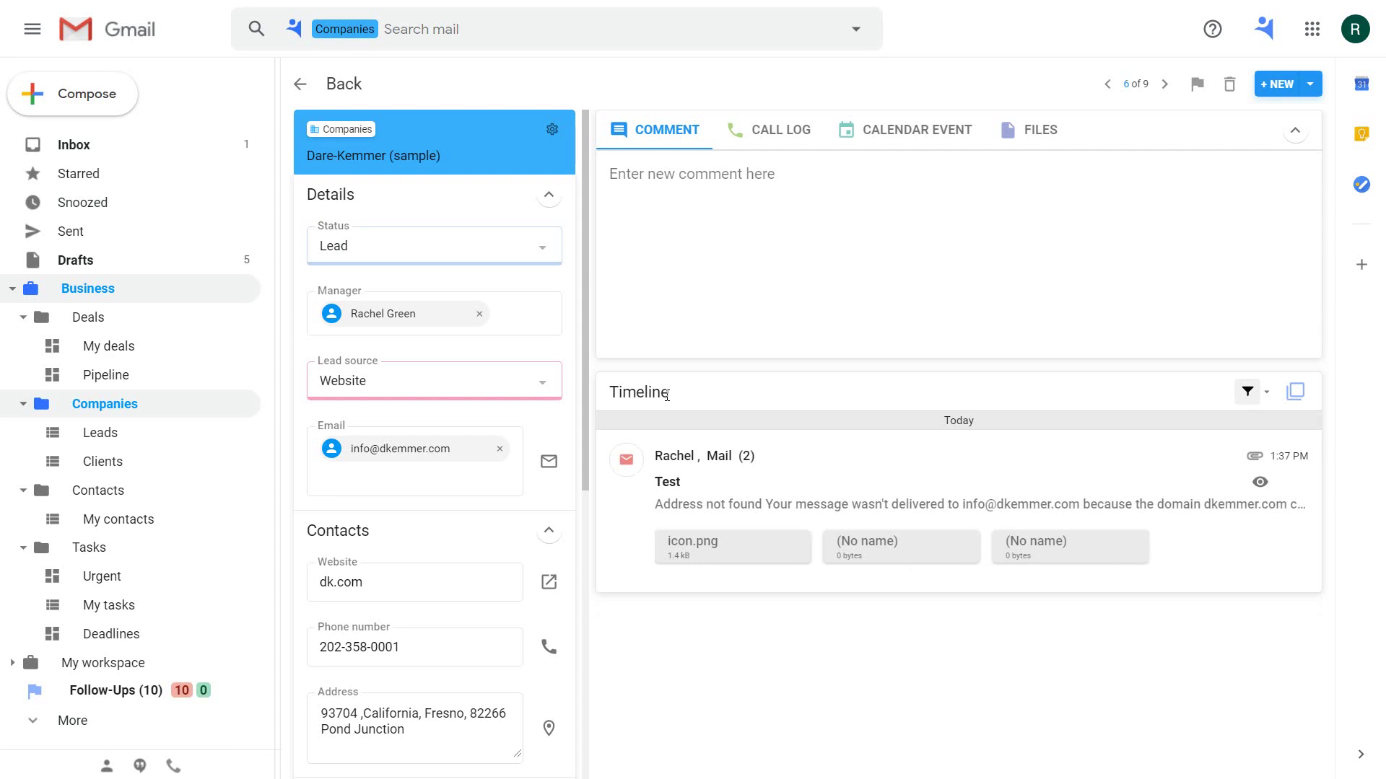